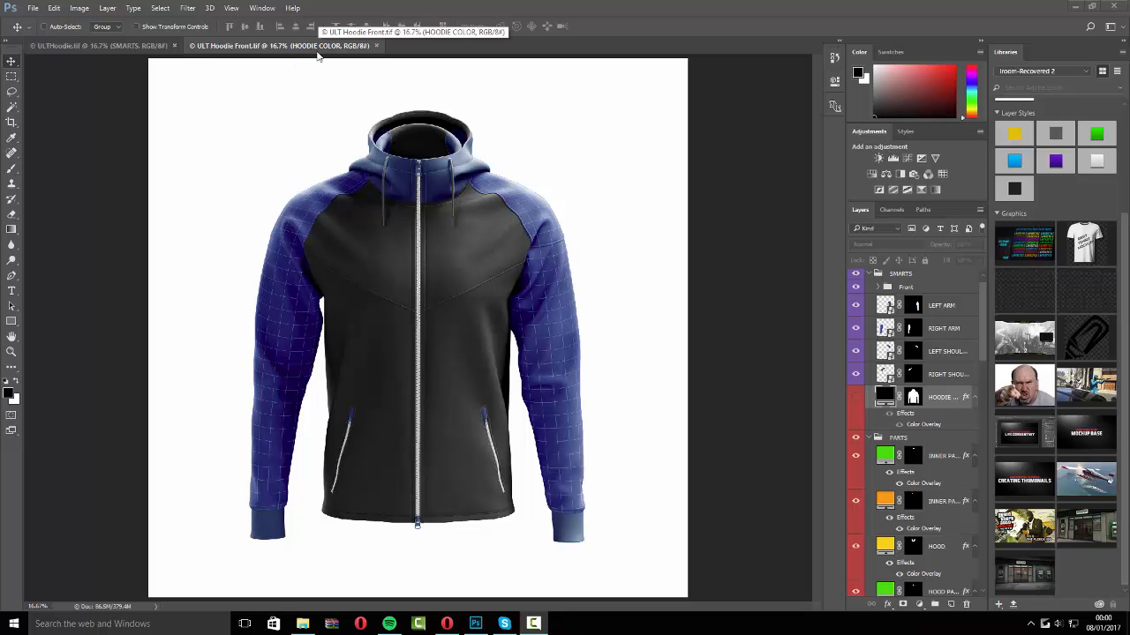
View the back mockup in ULTHoodie.tif, then return to ULT Hoodie Front.tif and collapse its SMARTS and PARTS groups.
left_click(78, 44)
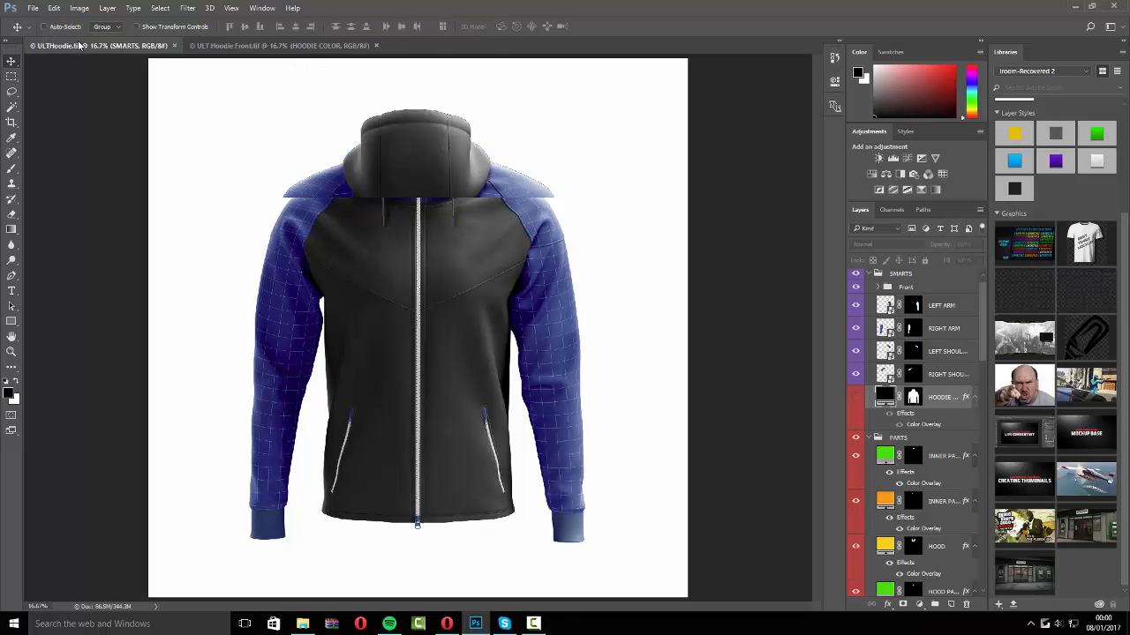
left_click(187, 45)
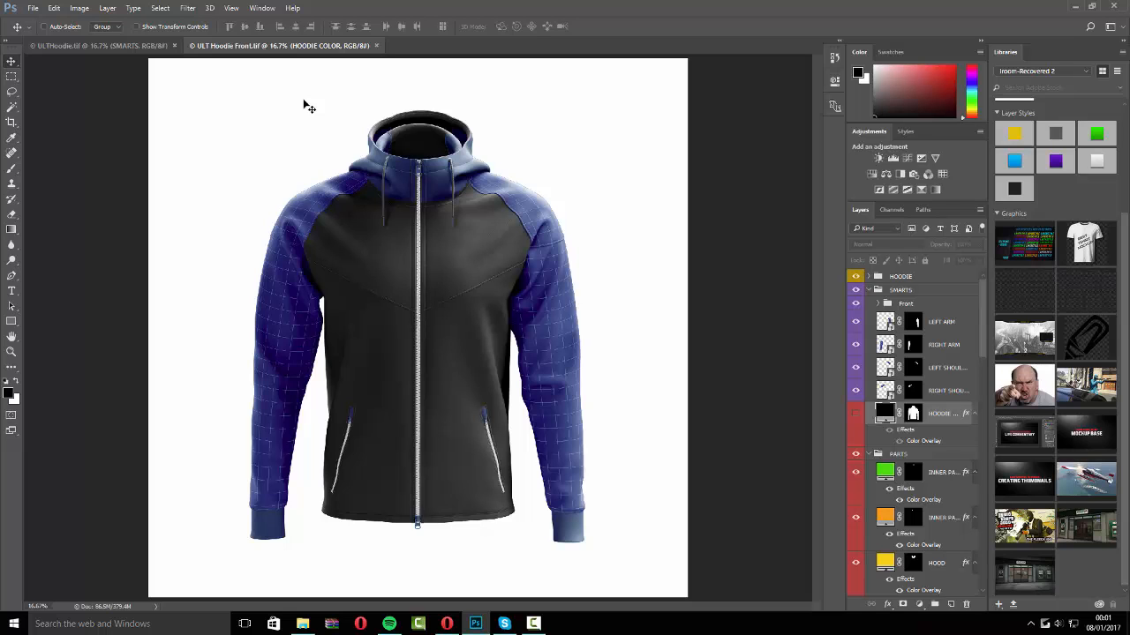
left_click(869, 290)
left_click(870, 304)
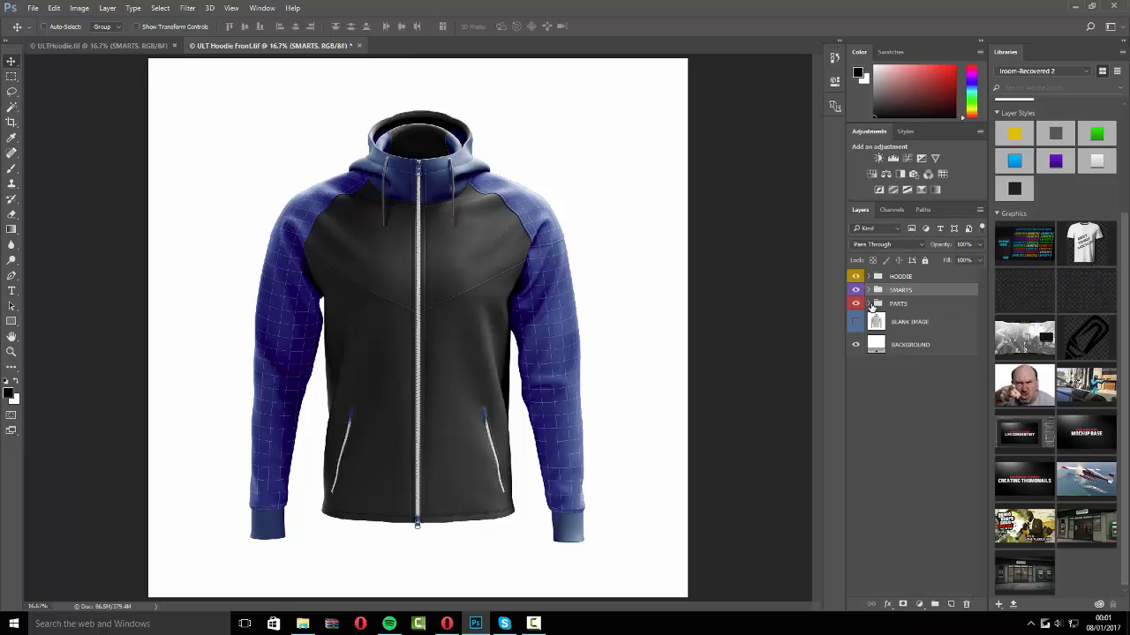
Toggle the BLANK IMAGE and BACKGROUND layers off and on to check what each contributes to the front mockup.
left_click(855, 323)
left_click(855, 346)
left_click(853, 349)
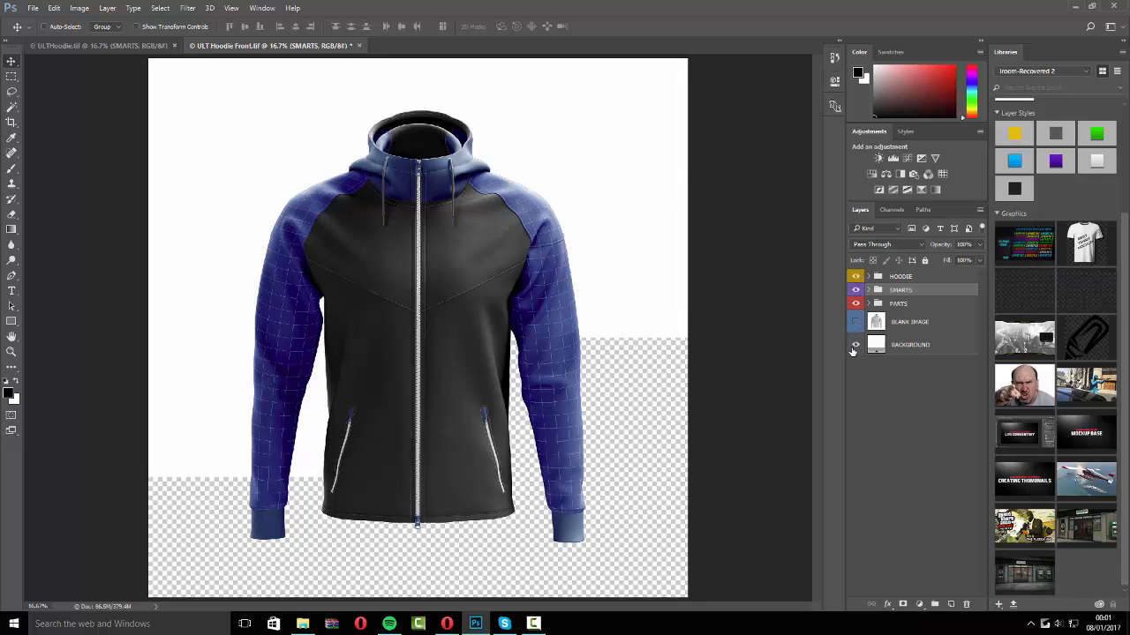
Hide the SMARTS group and inspect the first inner part's fill color and Color Overlay in the PARTS group.
left_click(871, 304)
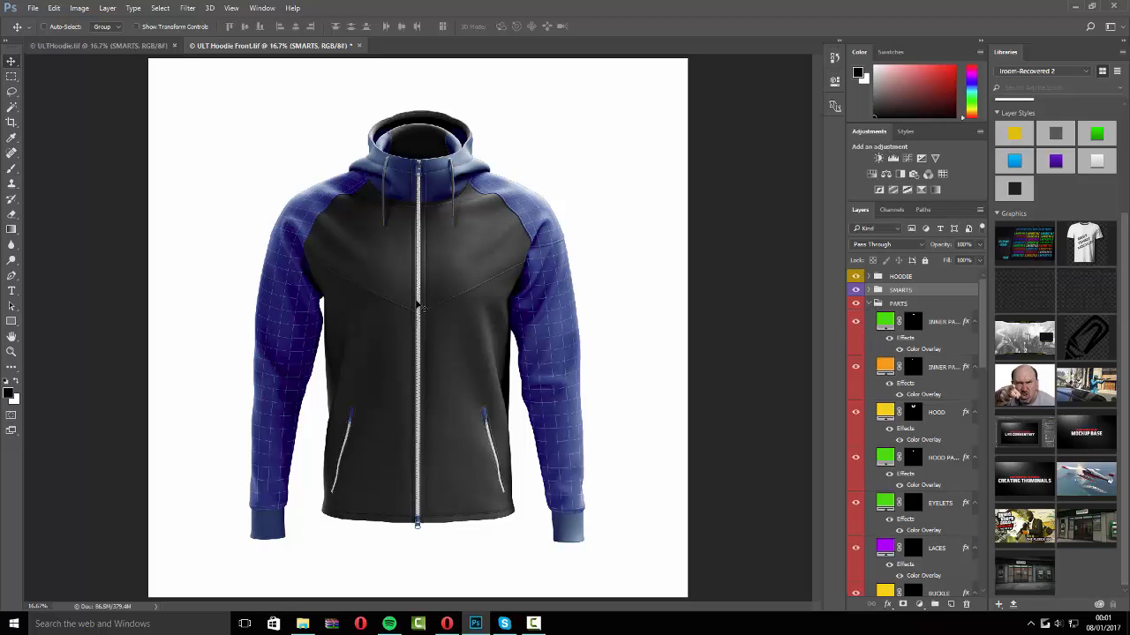
left_click(855, 290)
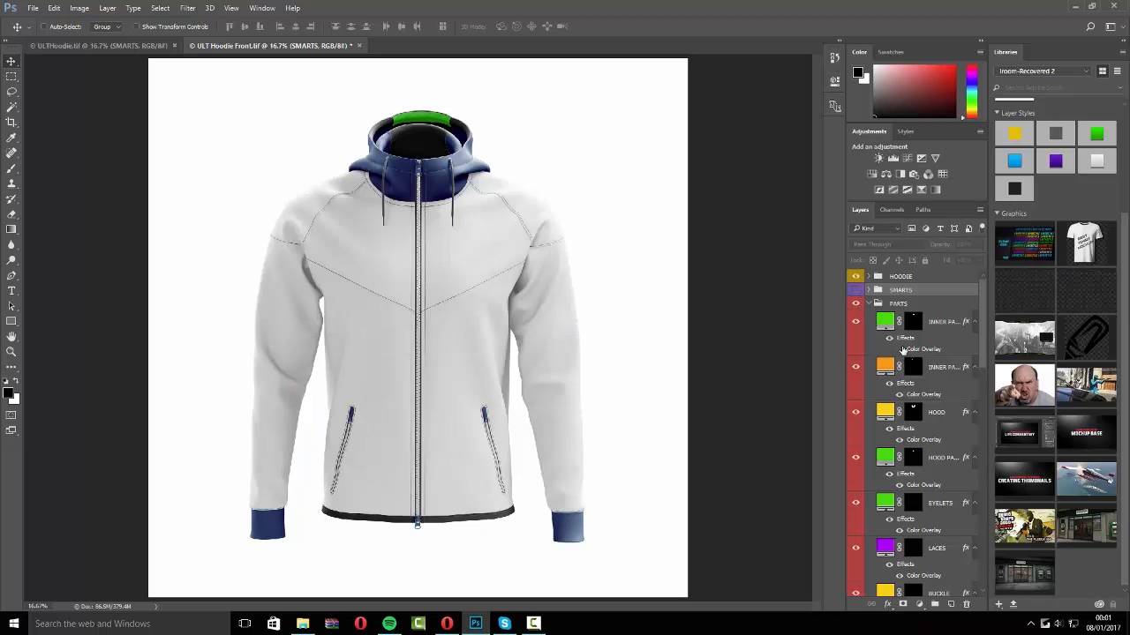
double_click(888, 323)
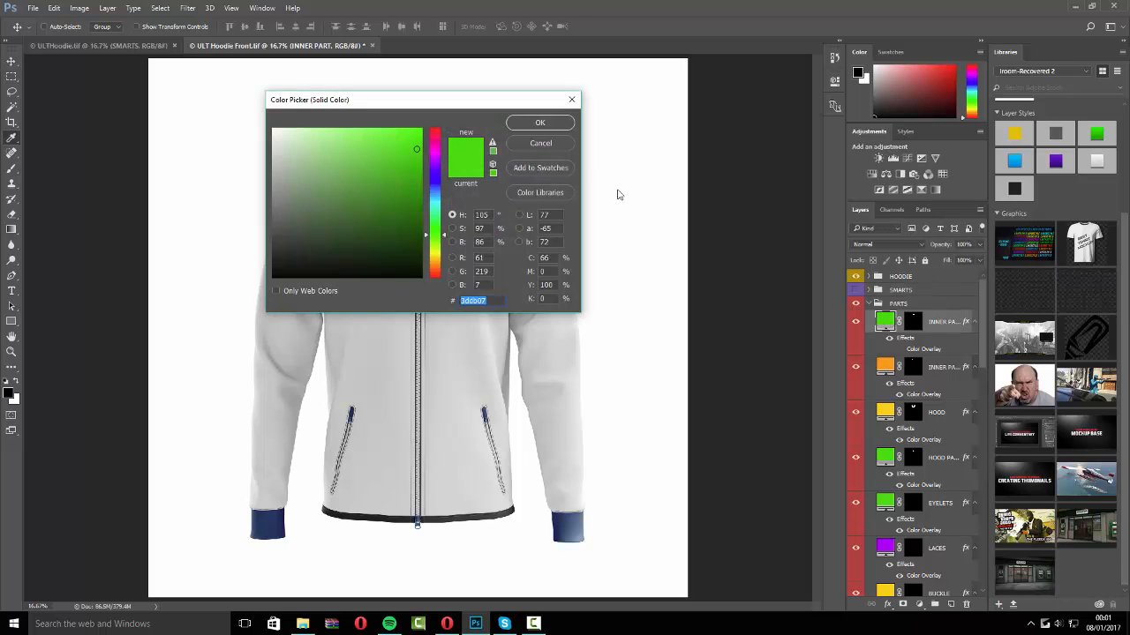
left_click(572, 102)
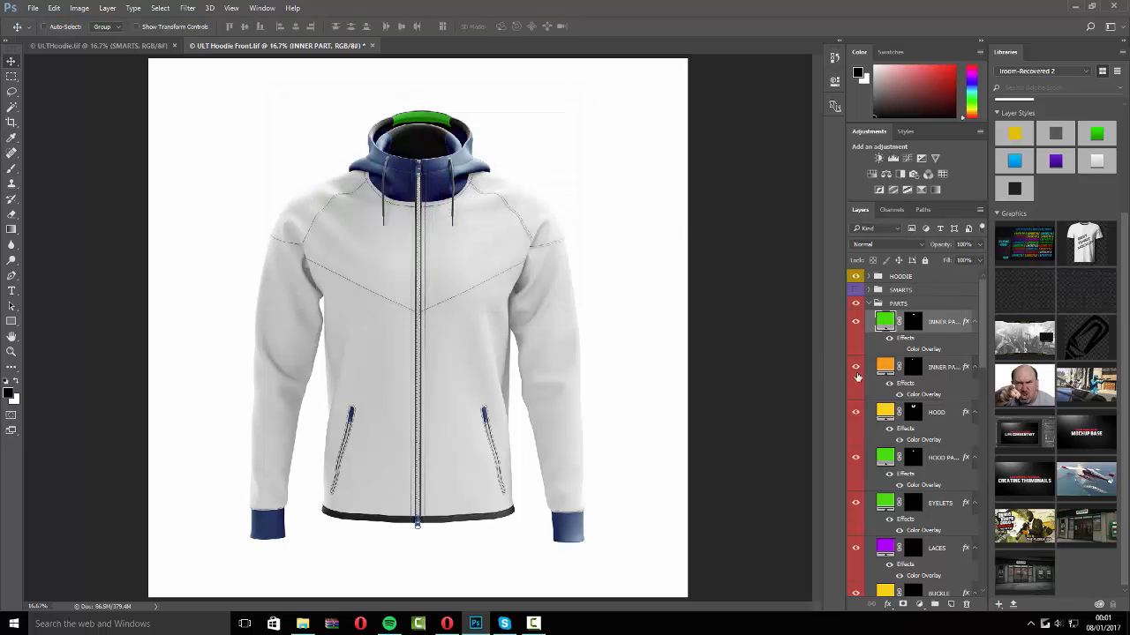
left_click(899, 351)
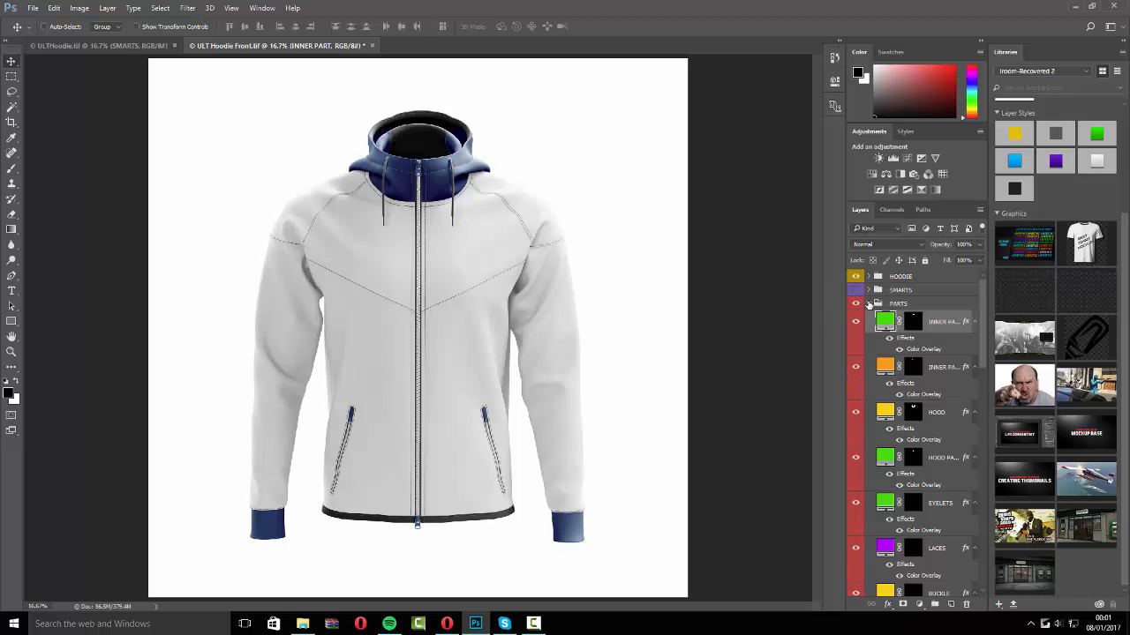
Collapse and hide the PARTS group, checking the plain hoodie with the BLANK IMAGE and BACKGROUND layers toggled.
left_click(869, 304)
left_click(855, 304)
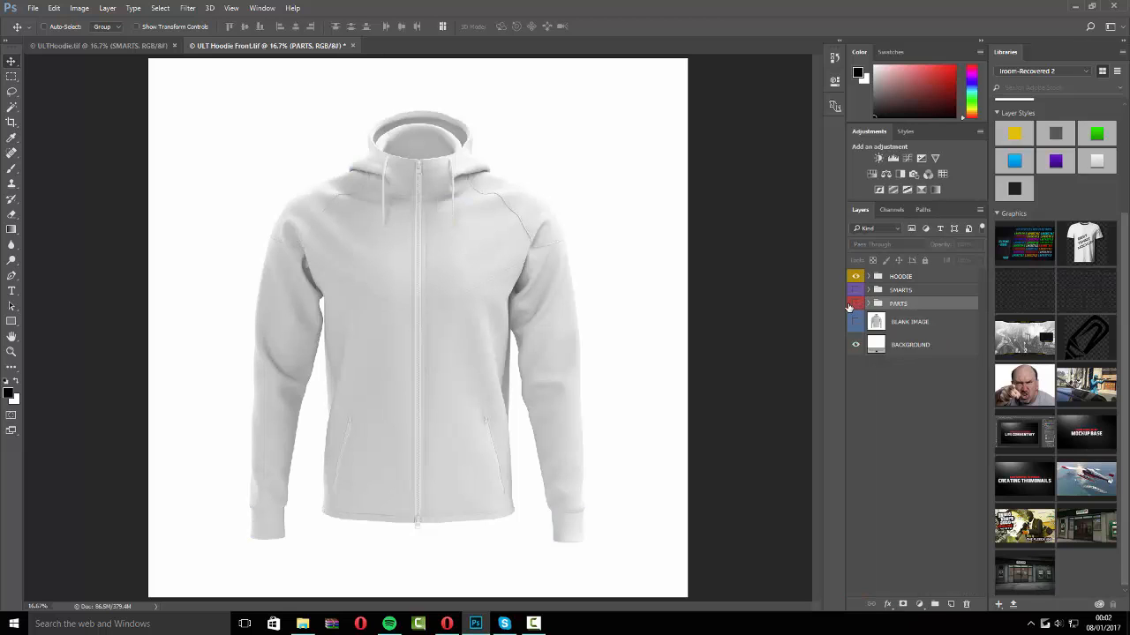
left_click(855, 321)
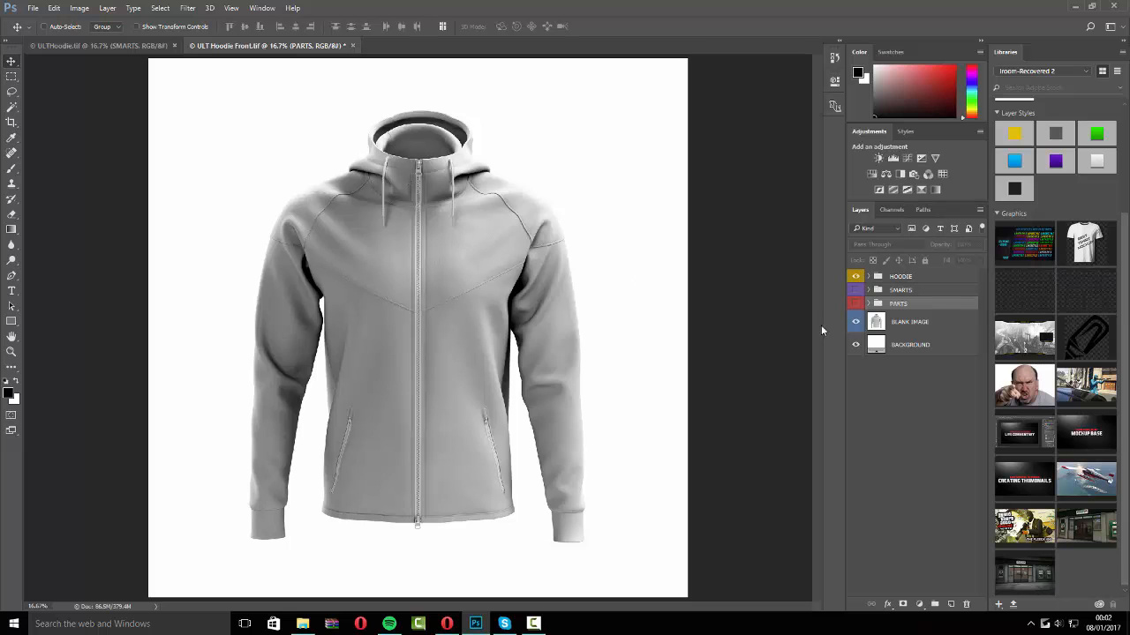
left_click(857, 323)
left_click(855, 345)
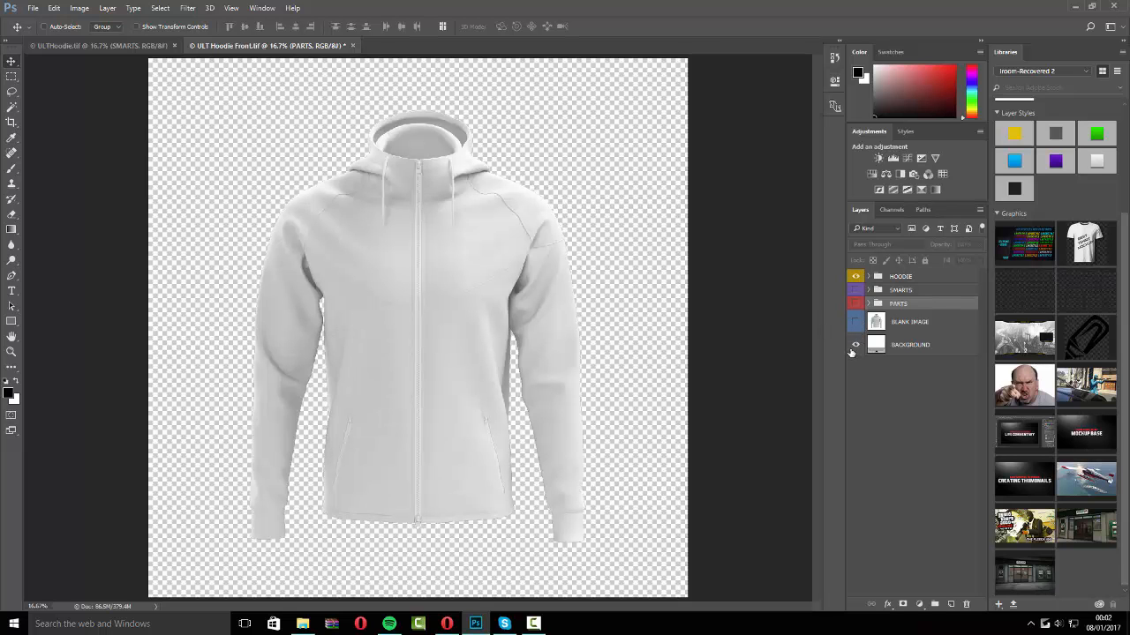
left_click(856, 344)
Check the HOODIE group's visibility, then show the SMARTS group and expand it with its Front subgroup.
left_click(856, 276)
left_click(855, 277)
left_click(856, 290)
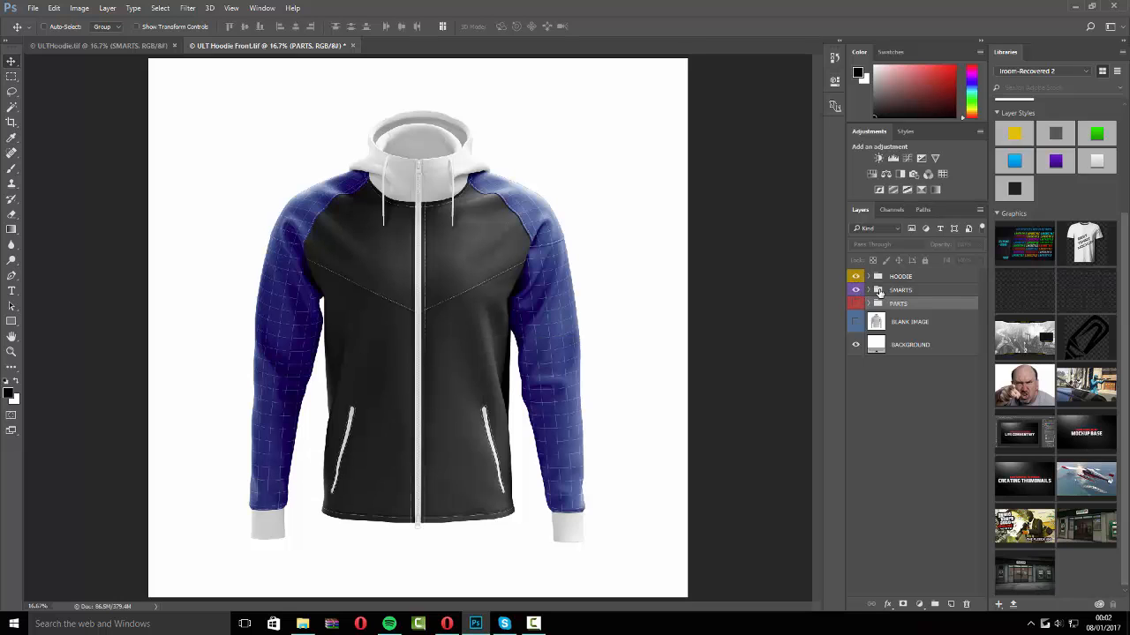
left_click(870, 291)
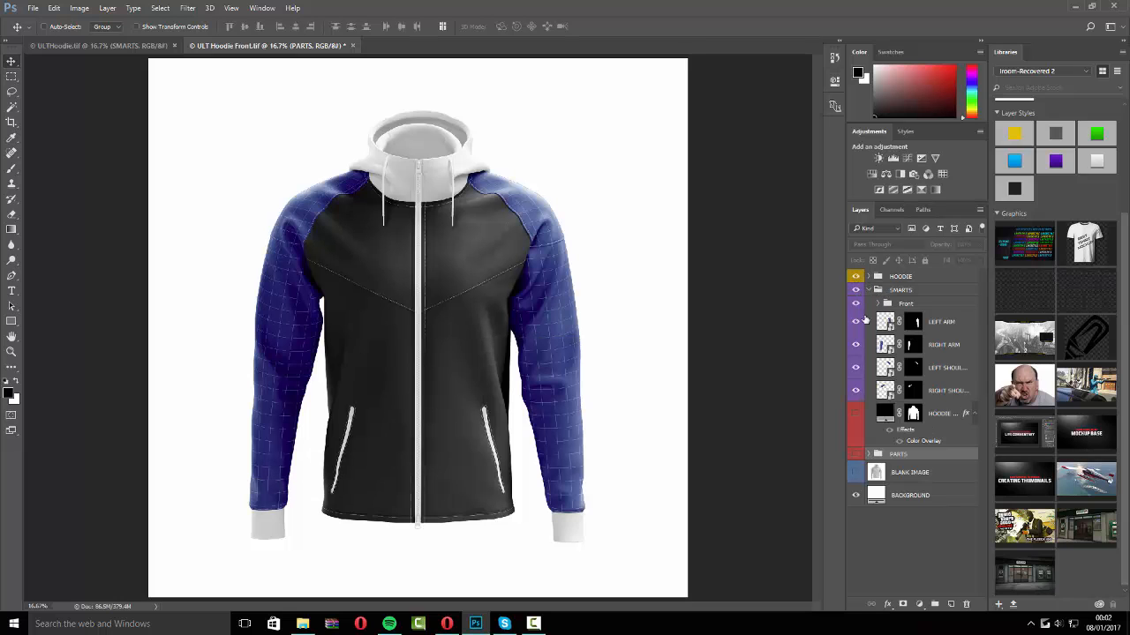
left_click(880, 303)
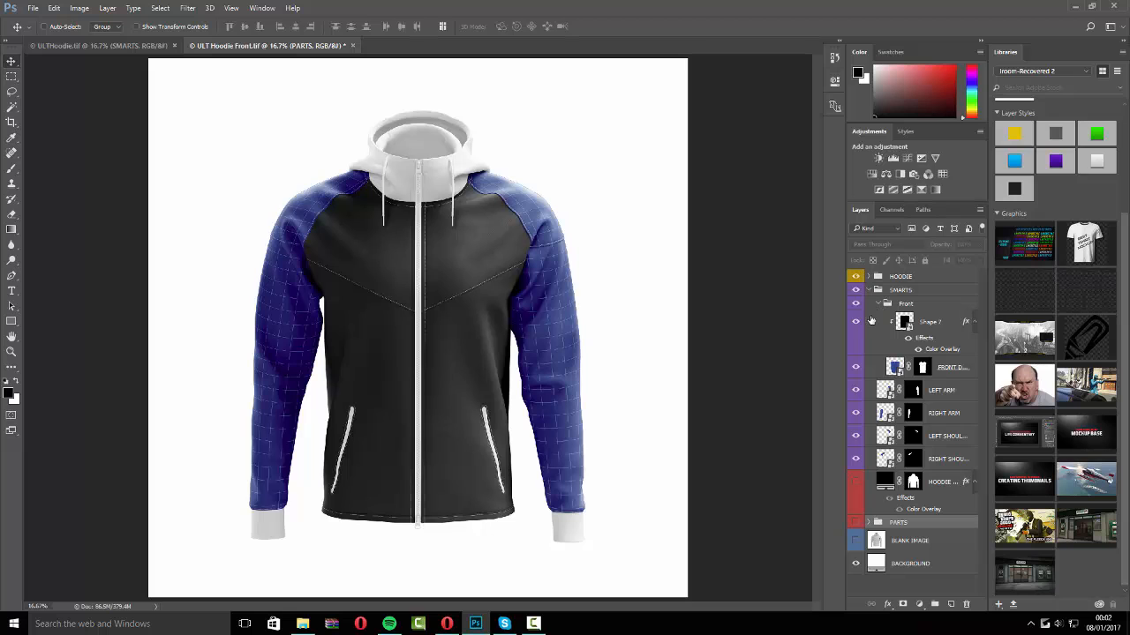
Toggle the Shape 7 and FRONT DESIGN layers to see which area of the hoodie each one covers.
left_click(854, 329)
left_click(853, 329)
left_click(856, 367)
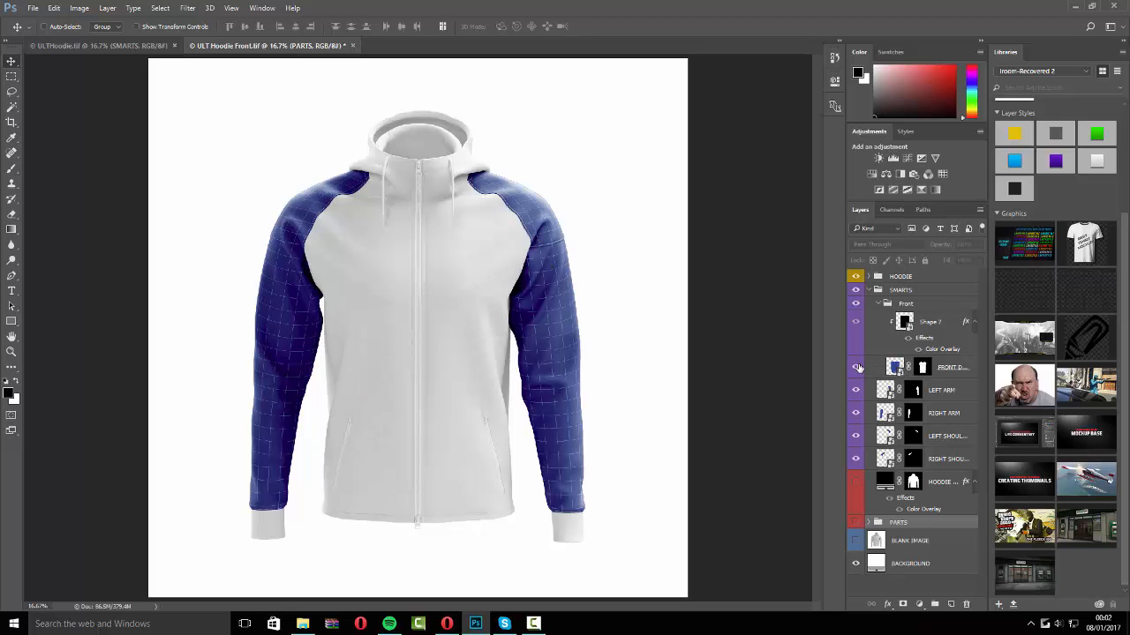
left_click(858, 366)
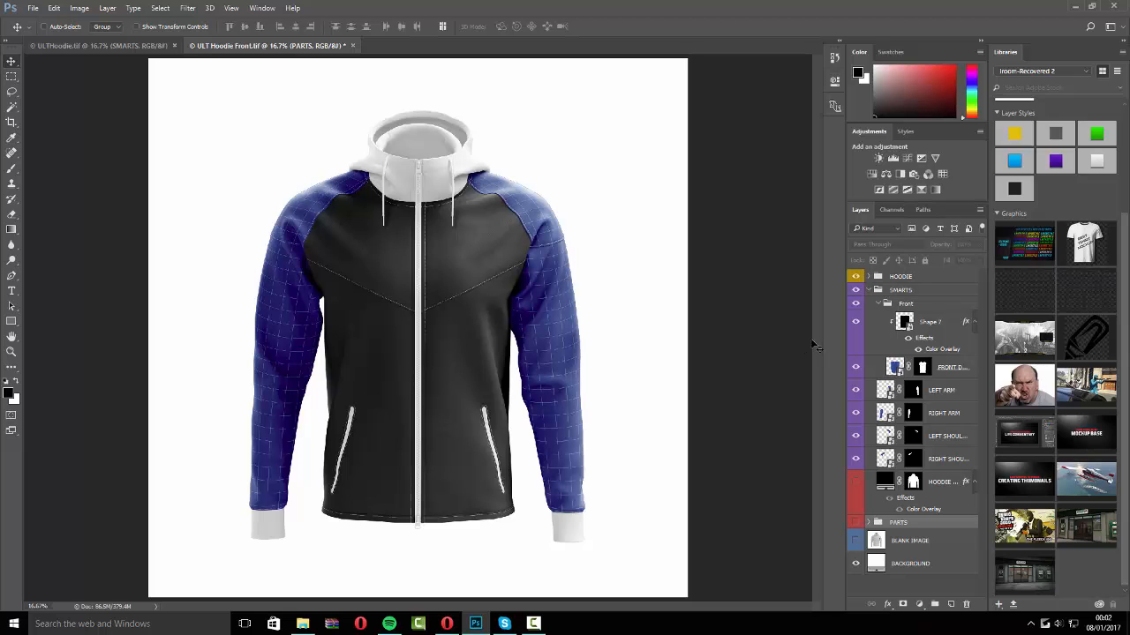
Hide the Shape 7 layer and compare the front design with the back mockup in ULTHoodie.tif.
left_click(855, 322)
left_click(856, 367)
left_click(856, 367)
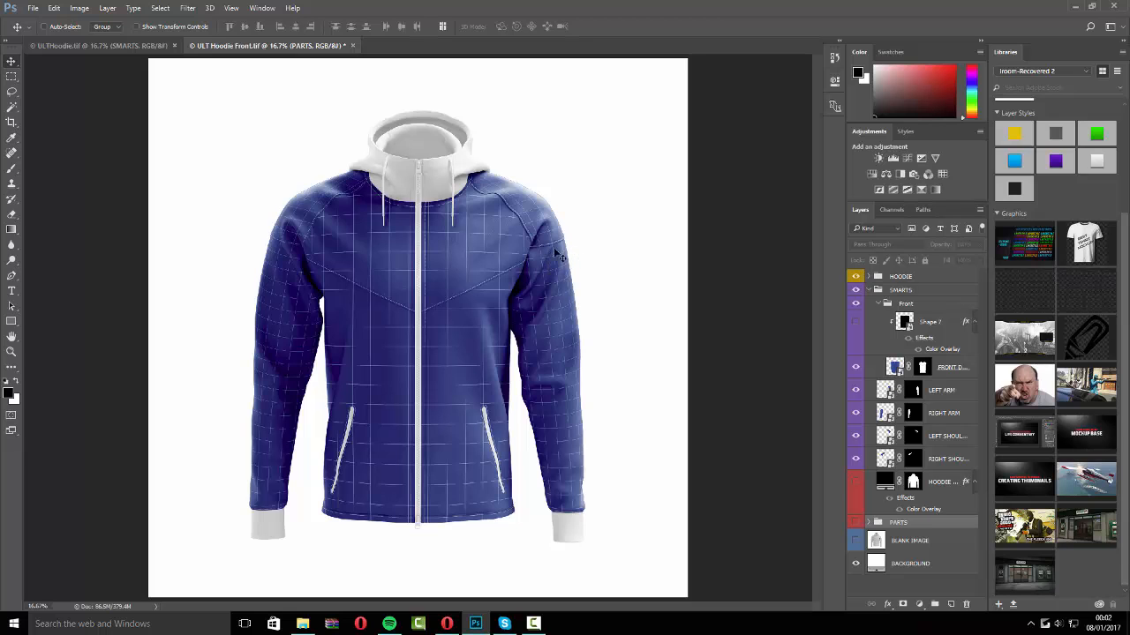
left_click(97, 45)
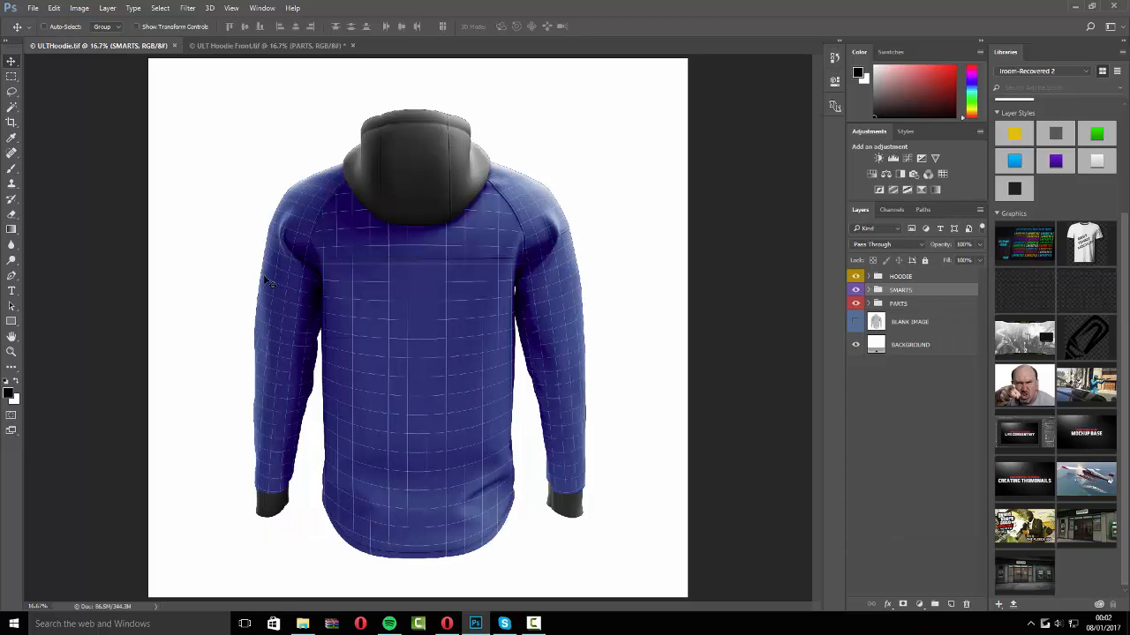
left_click(263, 45)
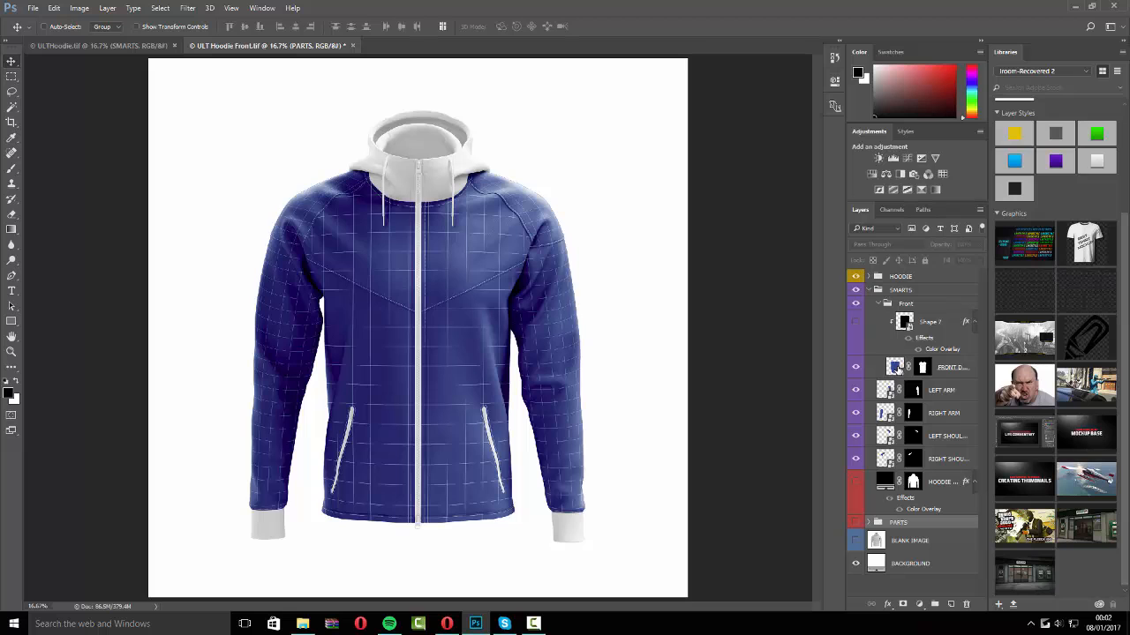
Open the FRONT DESIGN smart object's contents and convert the ADD YOUR DESIGN layer to a smart object.
double_click(896, 368)
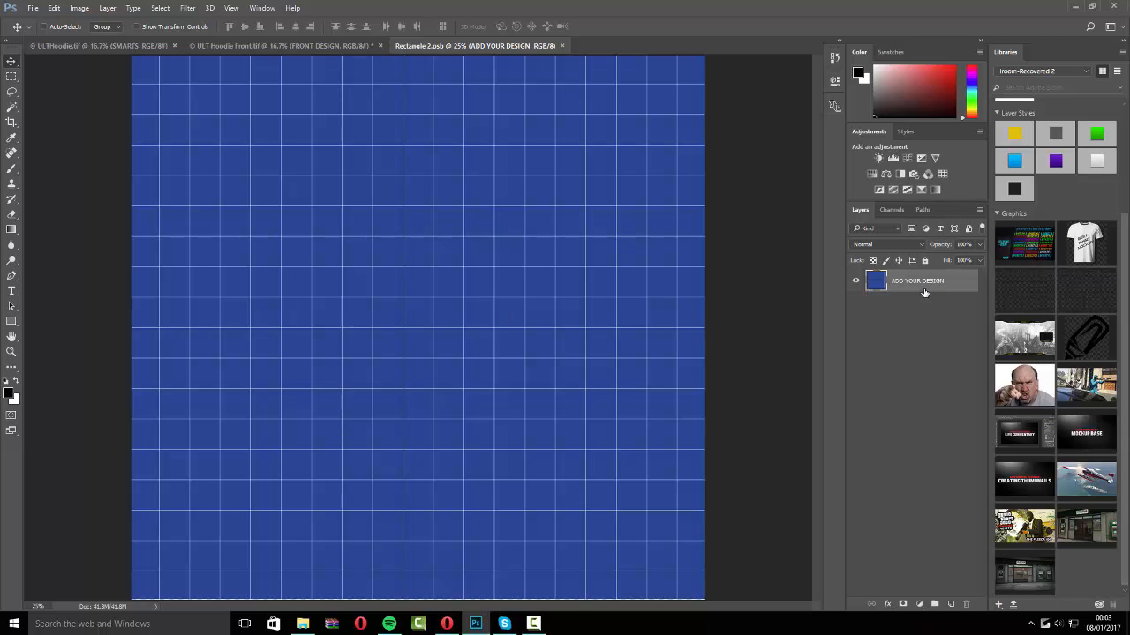
left_click(856, 281)
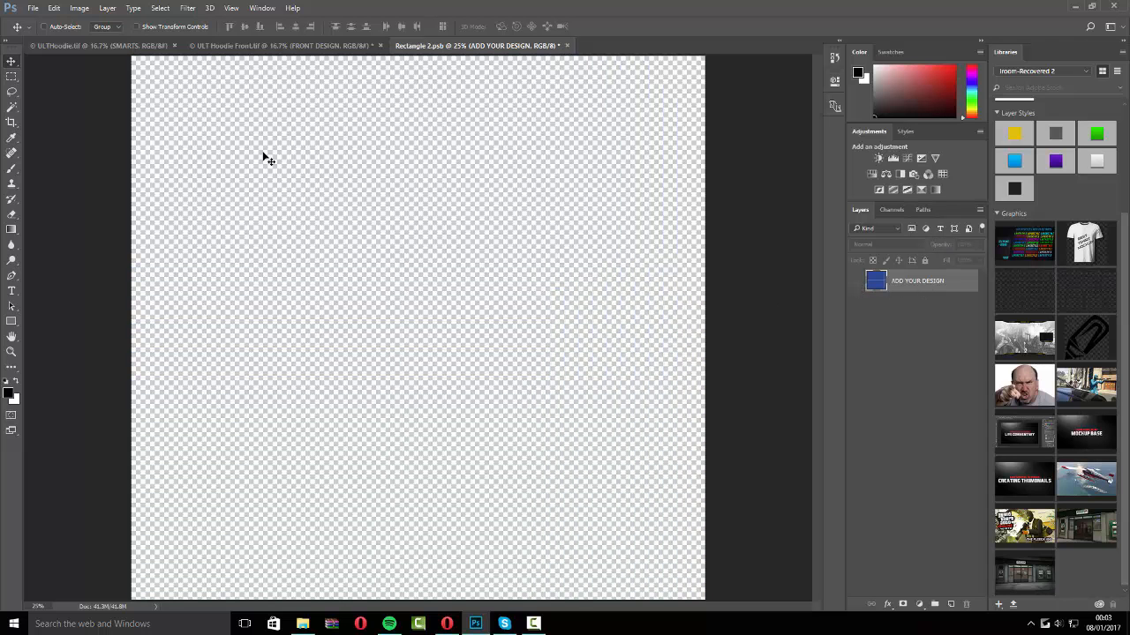
left_click(855, 281)
right_click(913, 281)
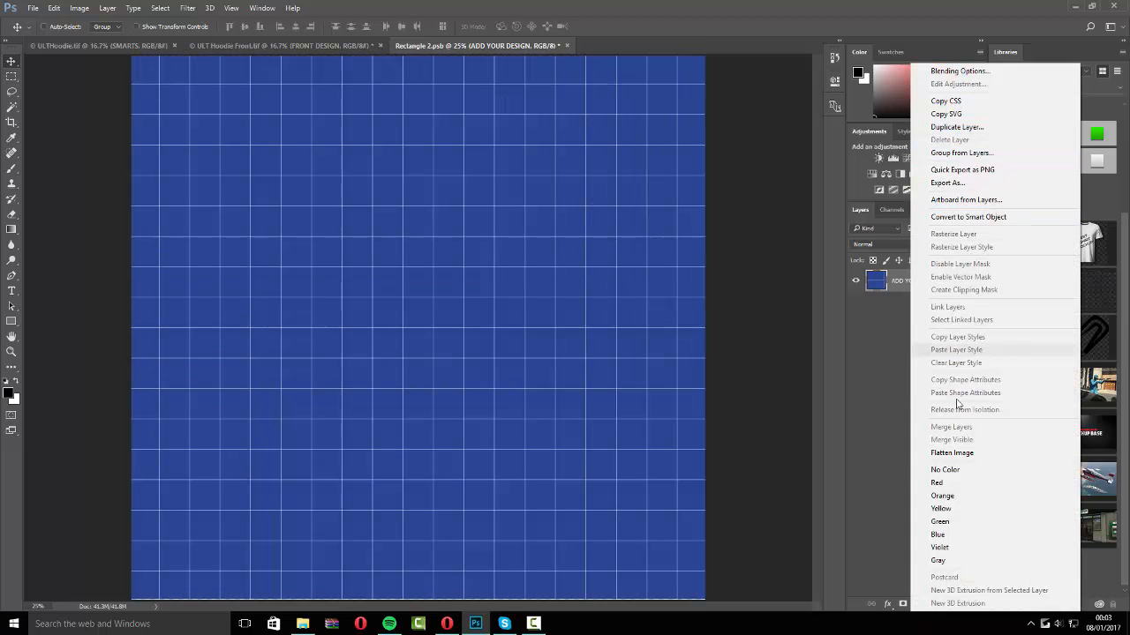
left_click(825, 385)
right_click(909, 291)
left_click(983, 218)
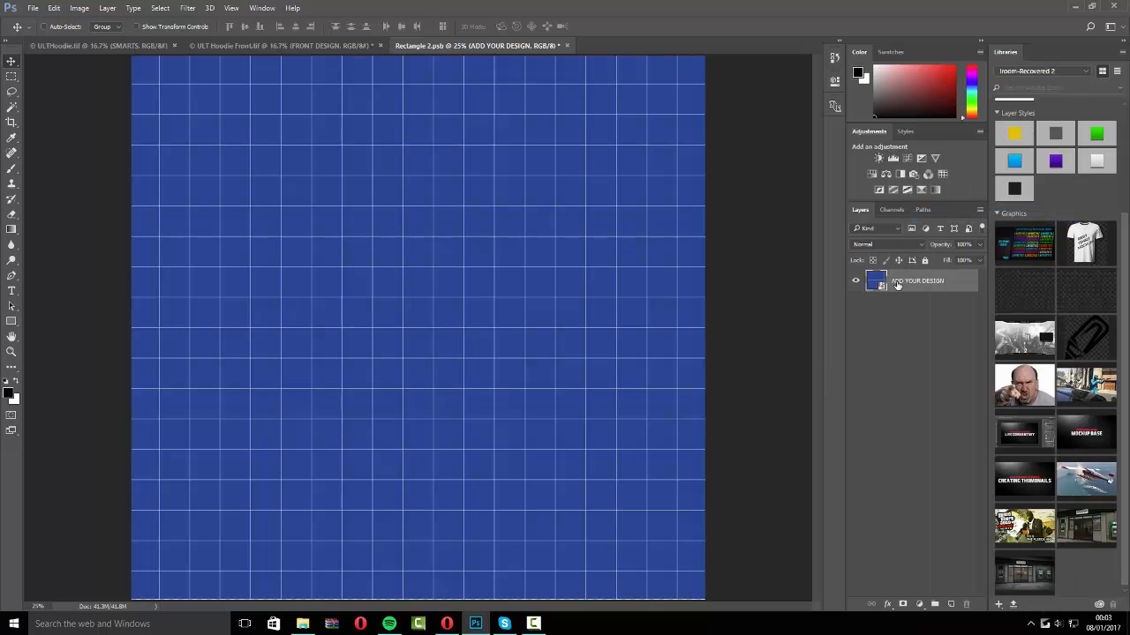
Apply a Color Overlay layer style in red b33434 to the ADD YOUR DESIGN layer.
right_click(897, 283)
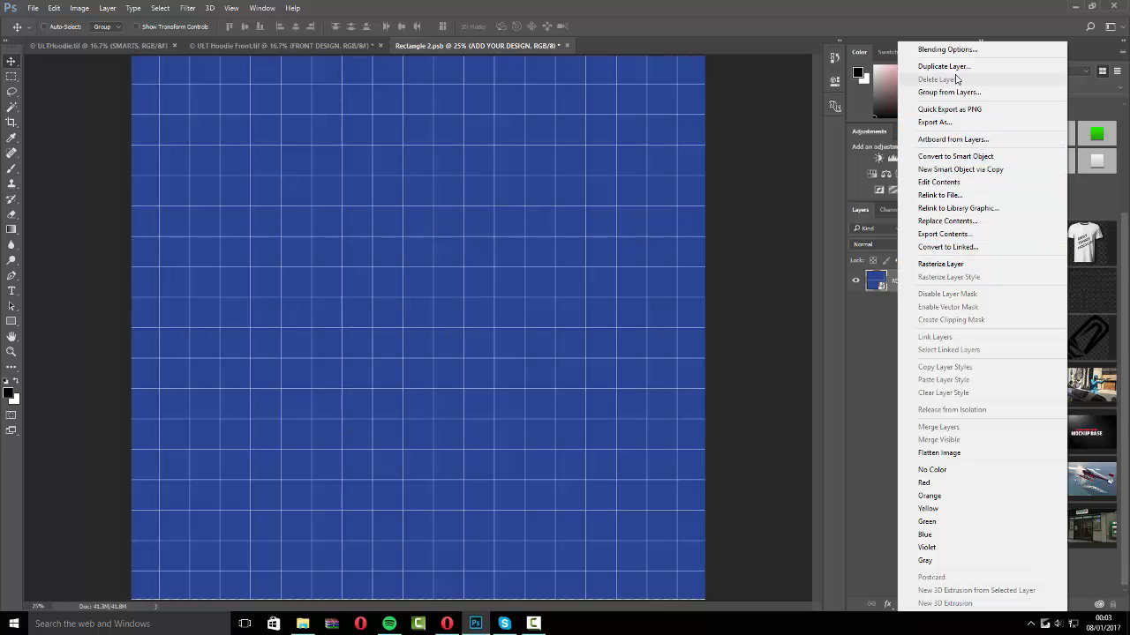
left_click(947, 50)
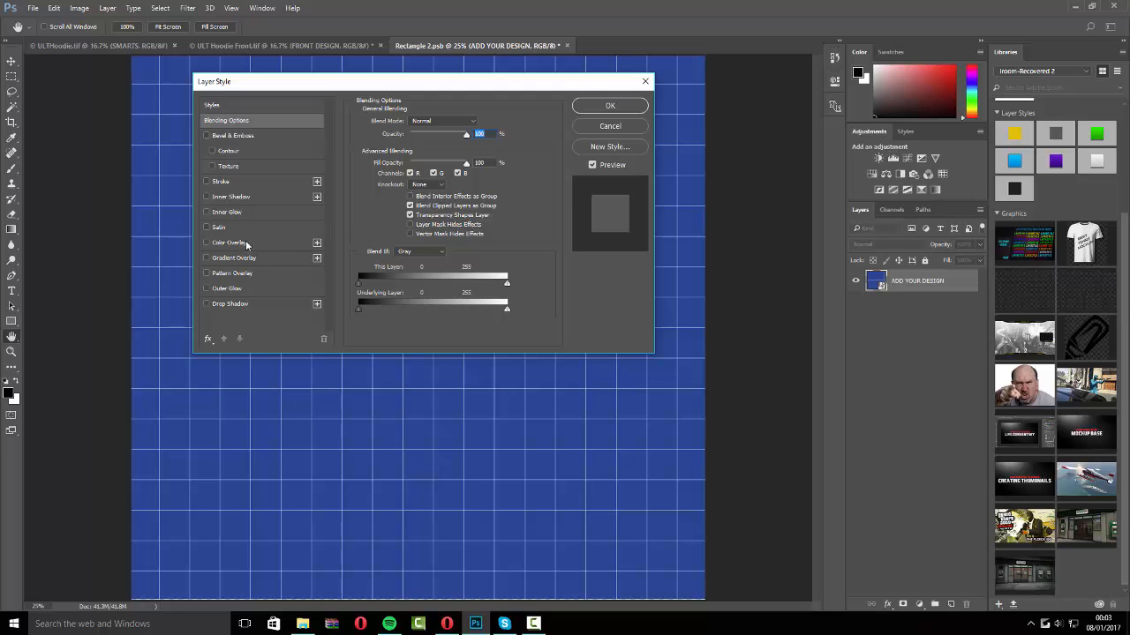
left_click(256, 240)
left_click_drag(471, 85, 876, 159)
left_click(903, 196)
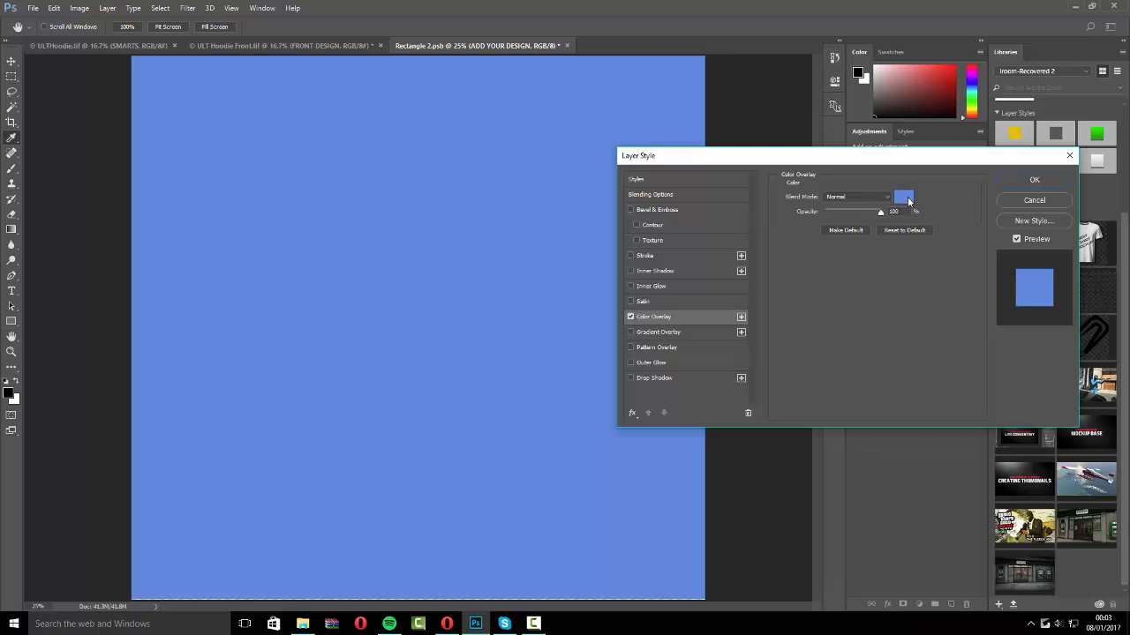
type("01050a")
mouse_move(360, 250)
left_mouse_down()
mouse_move(290, 184)
mouse_move(276, 130)
left_mouse_up()
left_click_drag(437, 164, 437, 127)
mouse_move(395, 165)
left_mouse_down()
mouse_move(406, 178)
mouse_move(378, 172)
left_mouse_up()
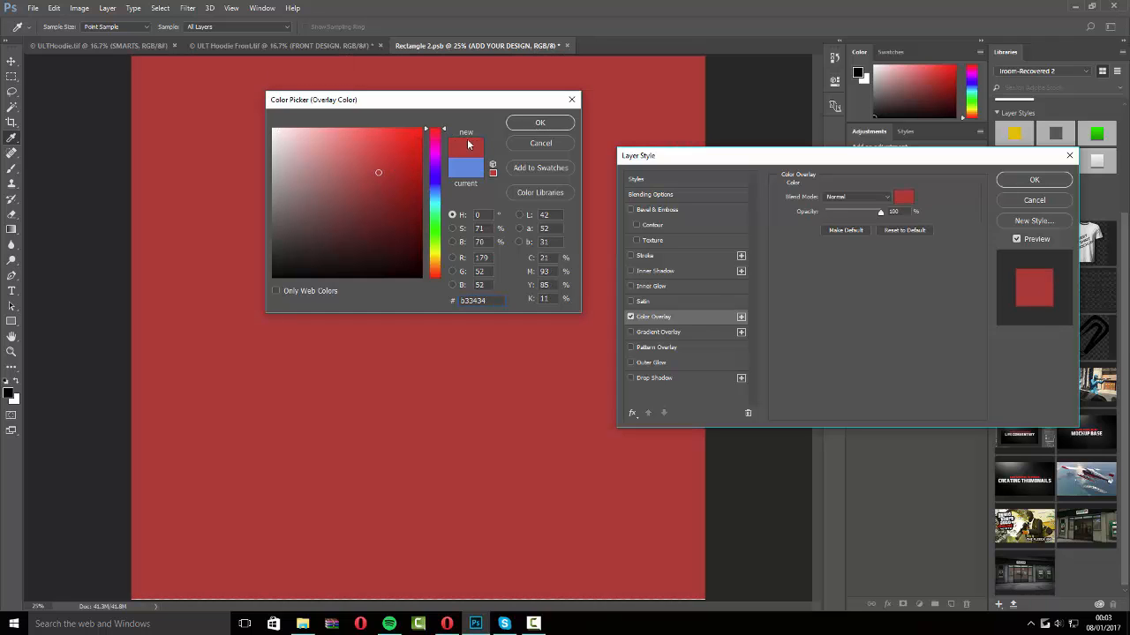
left_click(539, 123)
left_click(1034, 180)
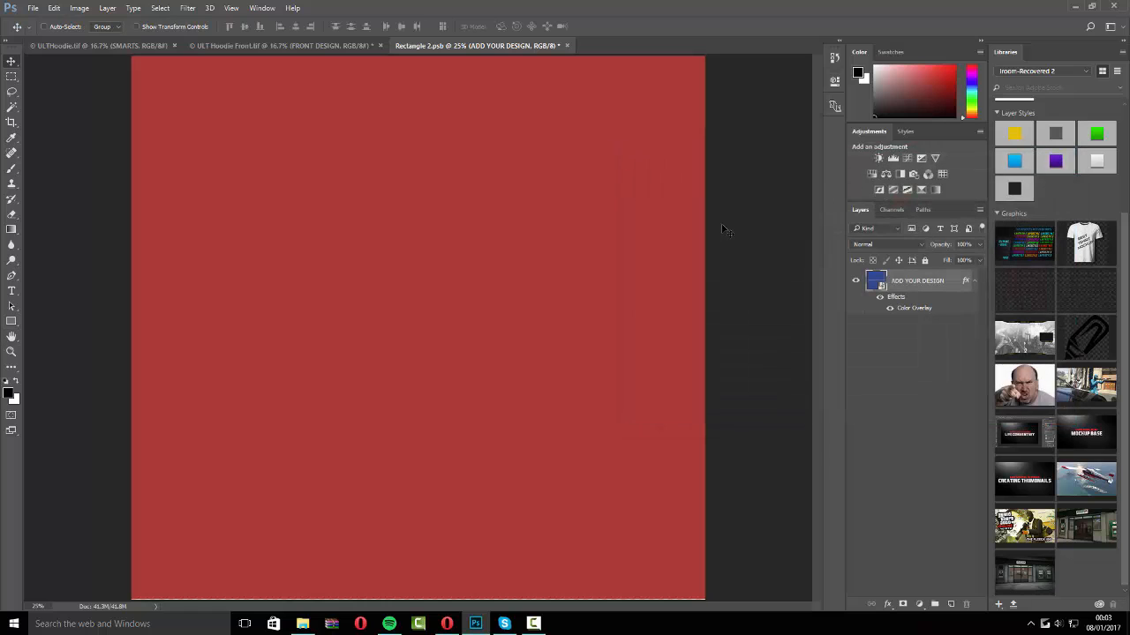
Save and close Rectangle 2.psb, and check the HOODIE COLOR layer's visibility on the front mockup.
left_click(568, 45)
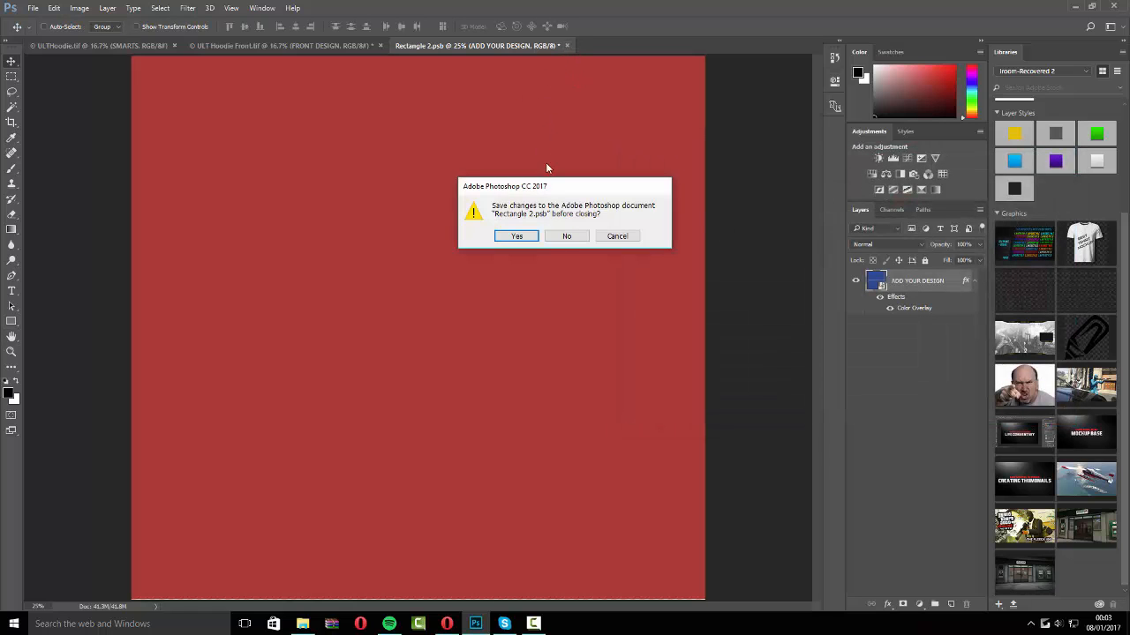
left_click(516, 236)
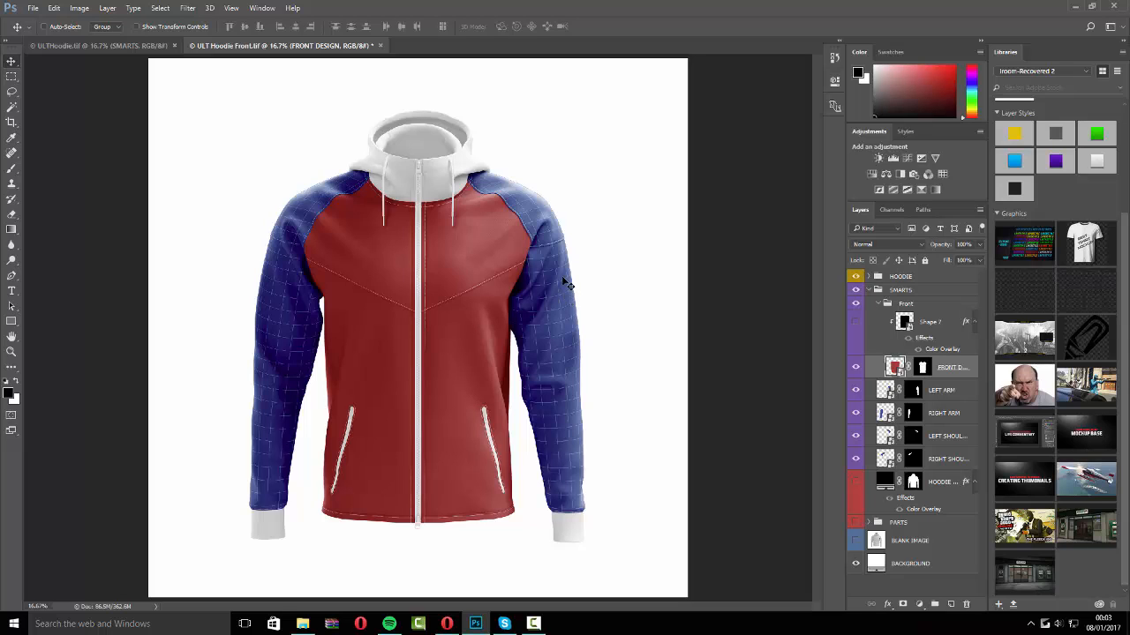
left_click(856, 484)
left_click(856, 484)
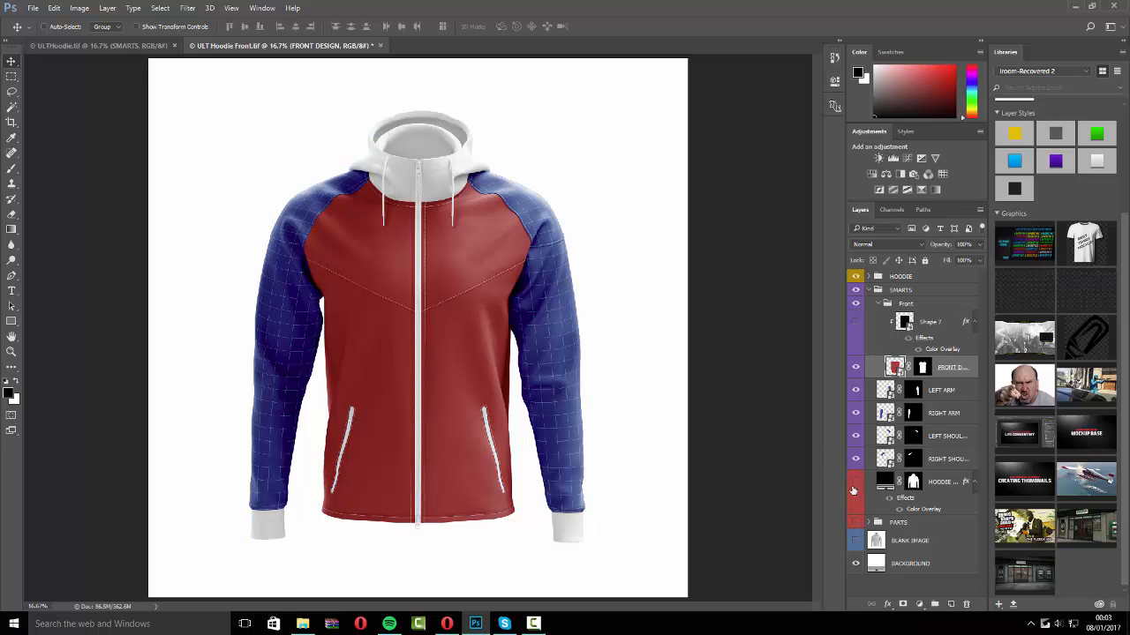